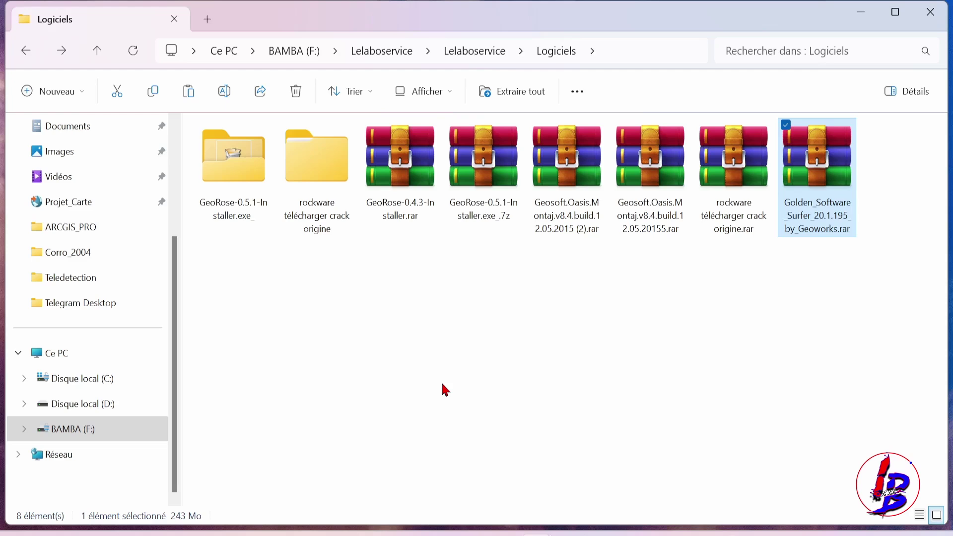
# Extract Golden_Software_Surfer_20.1.195_by_Geoworks.rar into a folder of the same name using WinRAR
pyautogui.rightClick(807, 158)
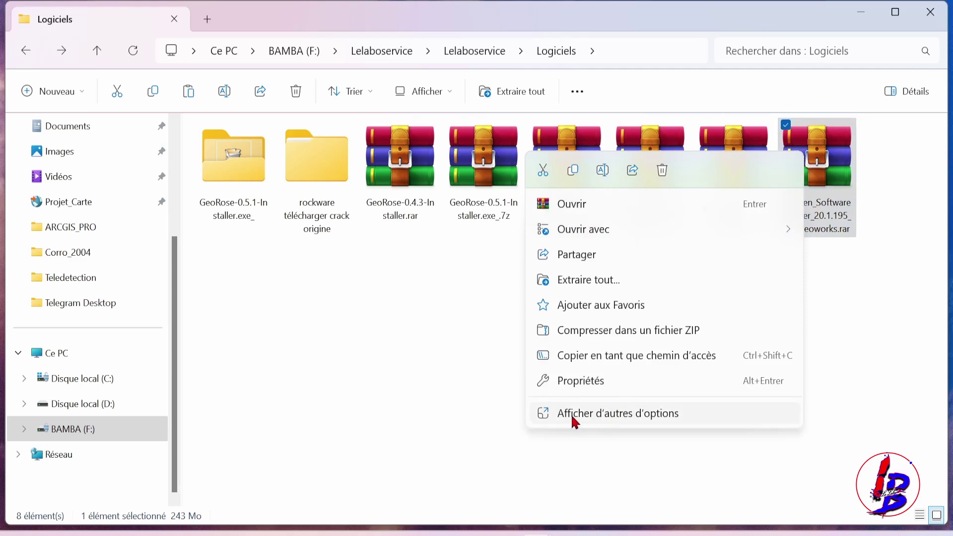
pyautogui.click(632, 415)
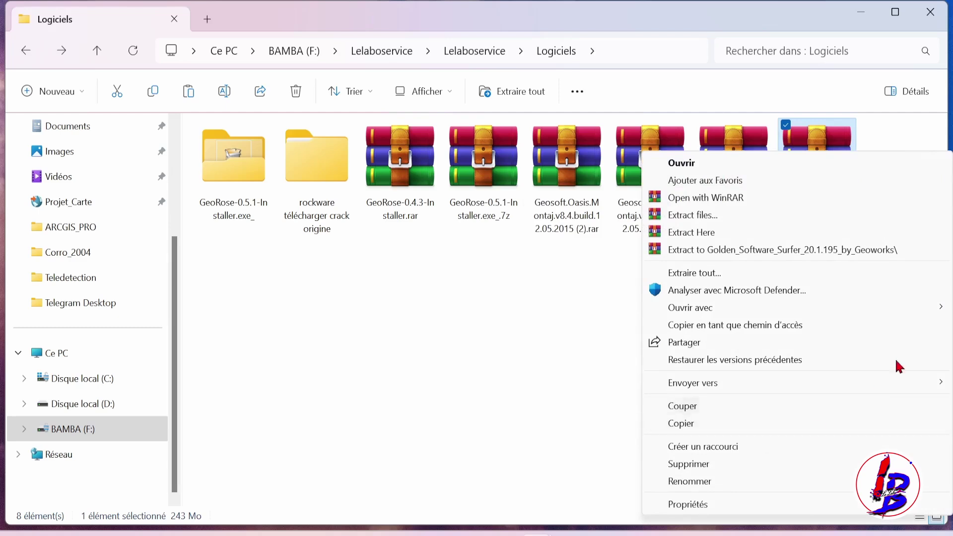
pyautogui.click(727, 251)
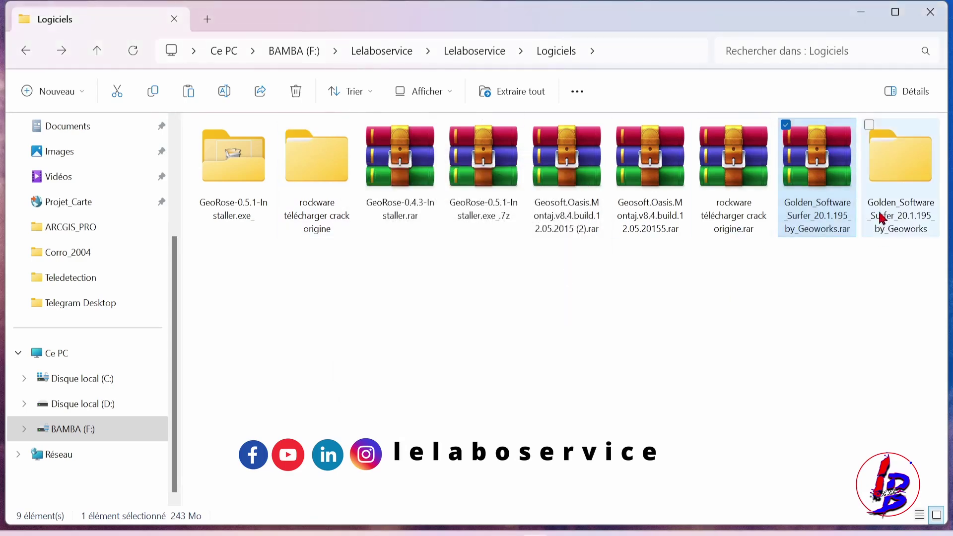
# Open the extracted folders down to Golden_Software_Surfer_20.1.195 and run Surfer_20_Installer.exe as administrator
pyautogui.doubleClick(891, 178)
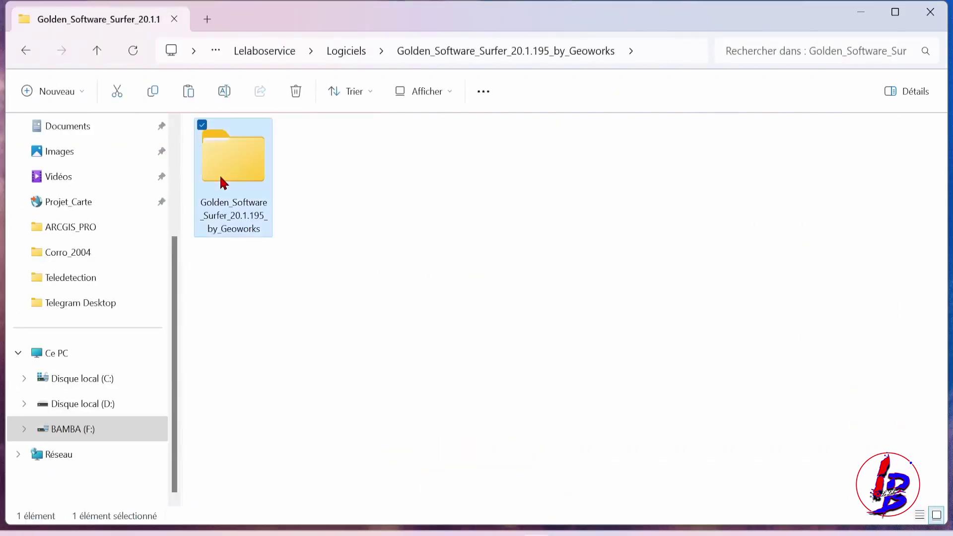
pyautogui.doubleClick(219, 176)
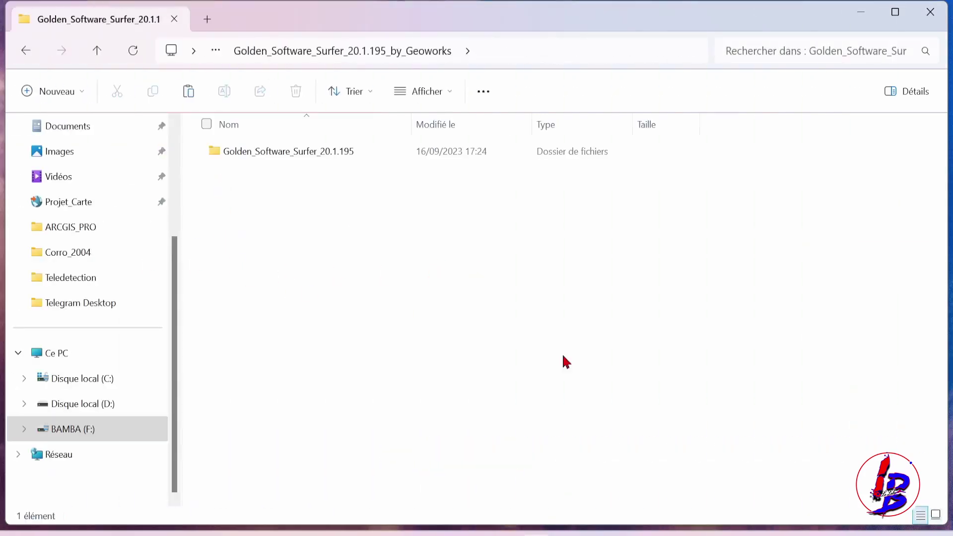
pyautogui.doubleClick(282, 153)
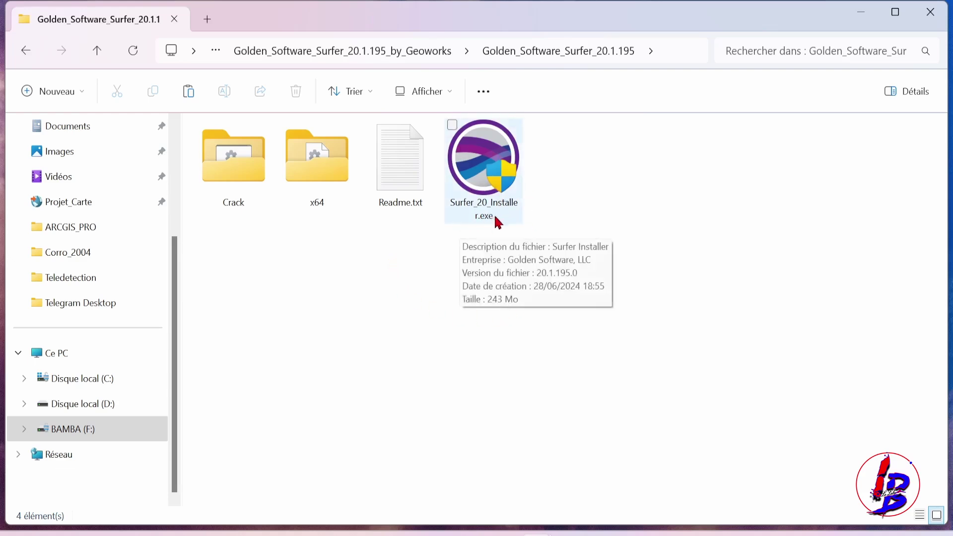
pyautogui.rightClick(490, 164)
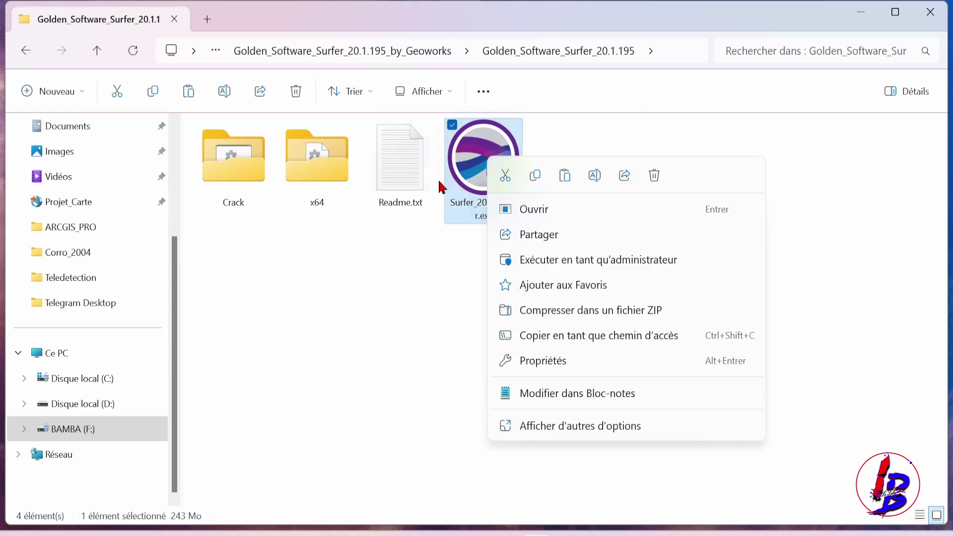
pyautogui.click(617, 263)
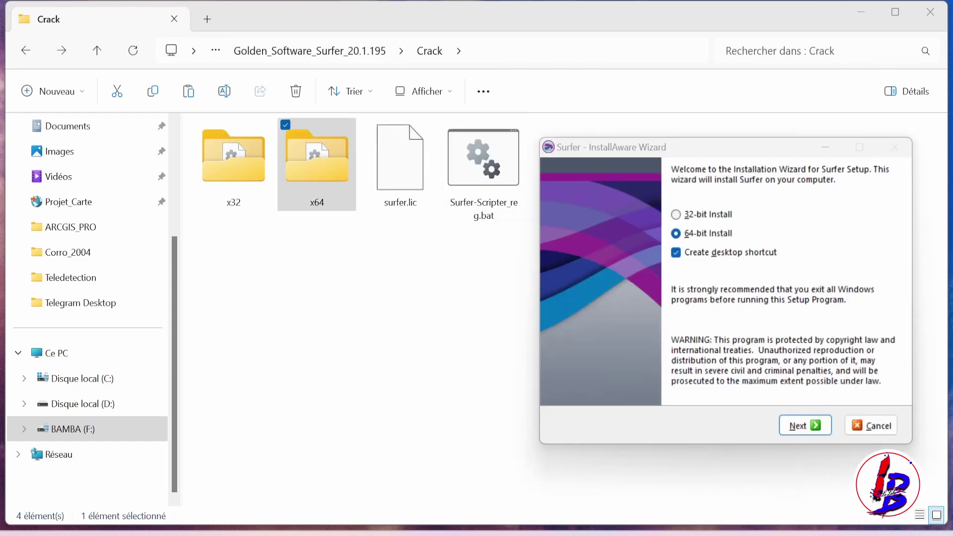
# Choose the 64-bit install in the Surfer setup wizard and accept the license agreement
pyautogui.moveTo(670, 146); pyautogui.dragTo(664, 158)
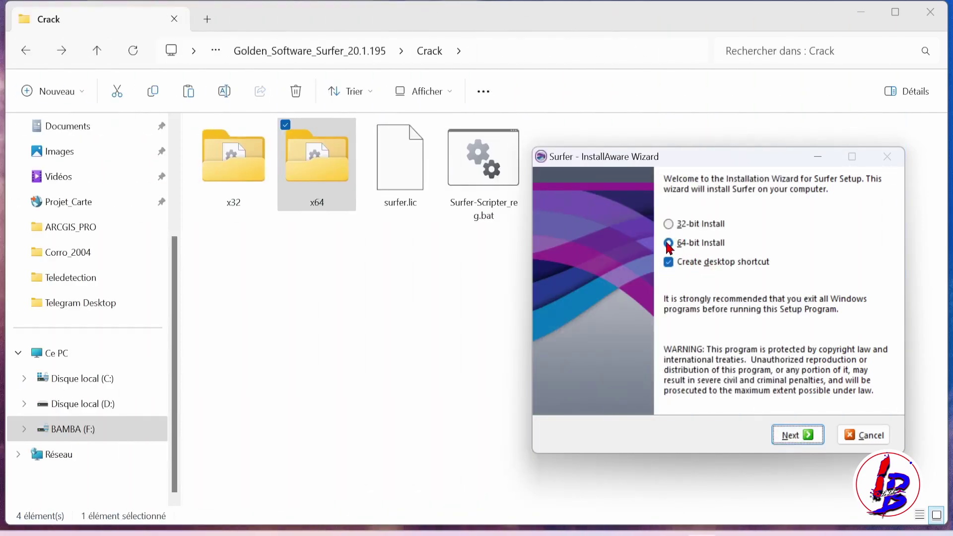
pyautogui.click(668, 243)
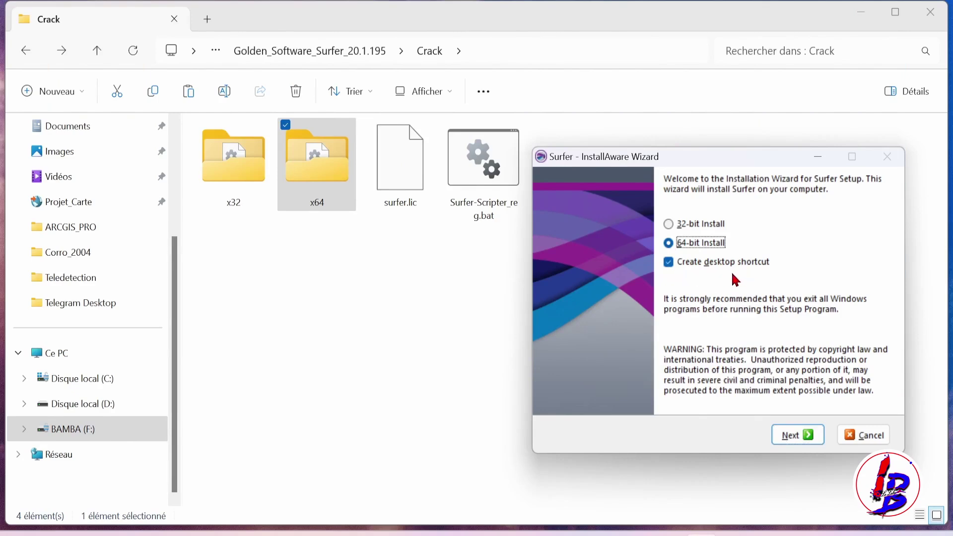
pyautogui.click(788, 437)
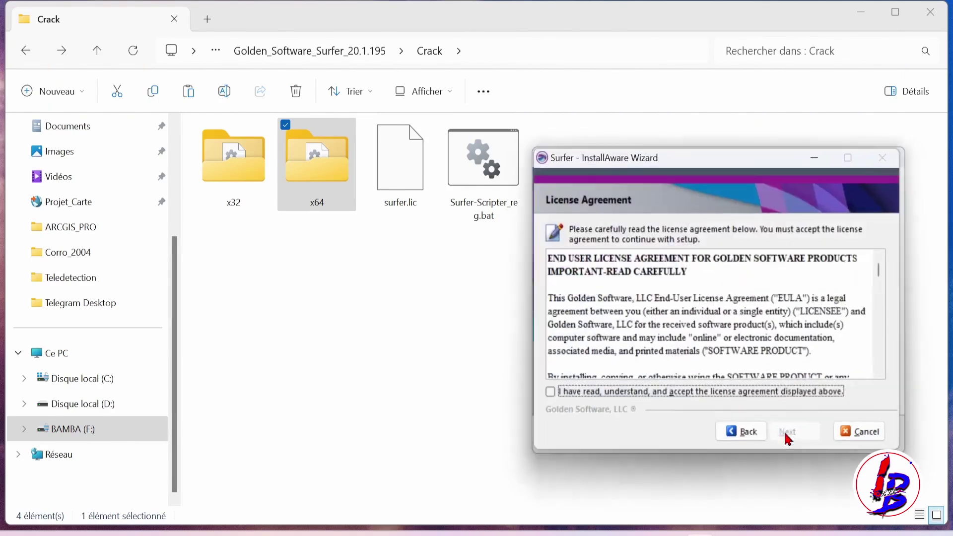
pyautogui.click(550, 396)
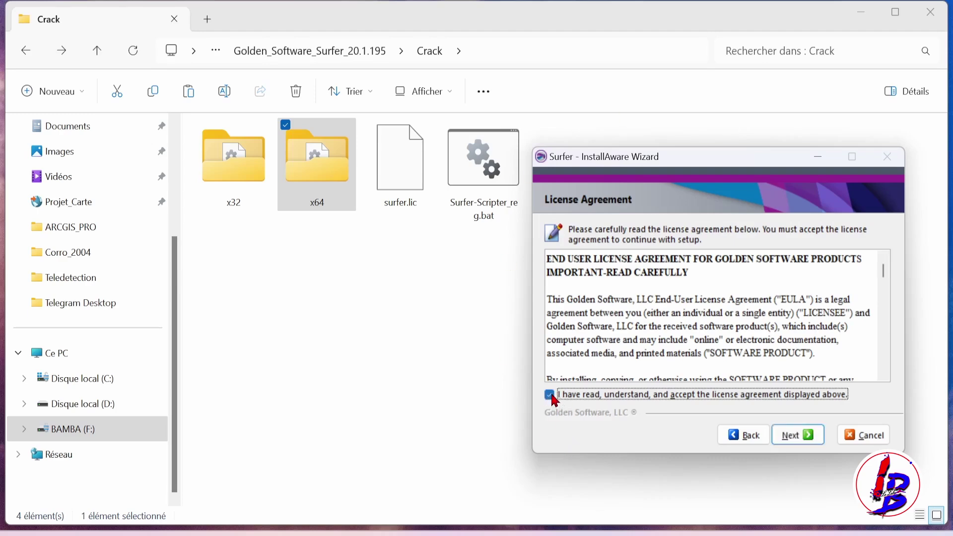
pyautogui.click(802, 433)
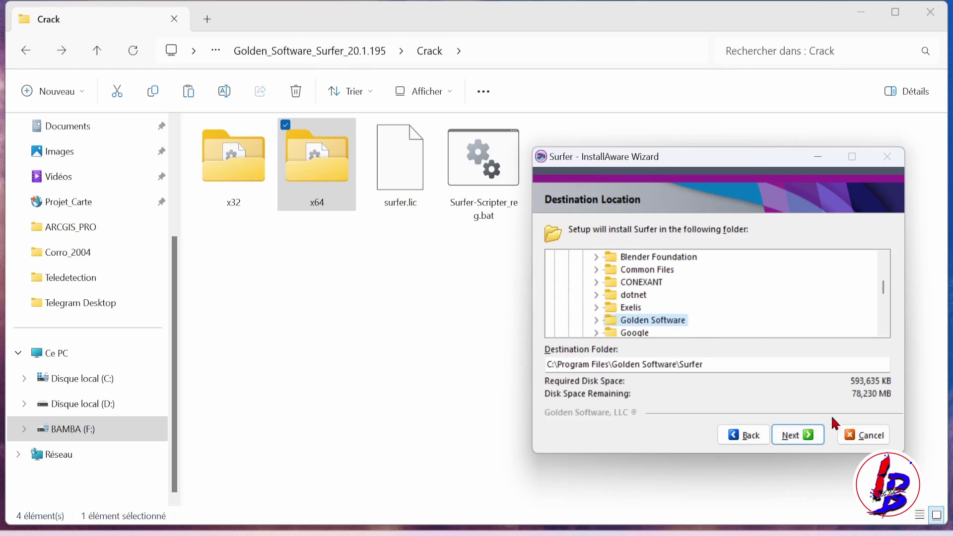
# Keep the default destination and Start Menu group for all users, and install without sending usage data or crash reports
pyautogui.click(797, 436)
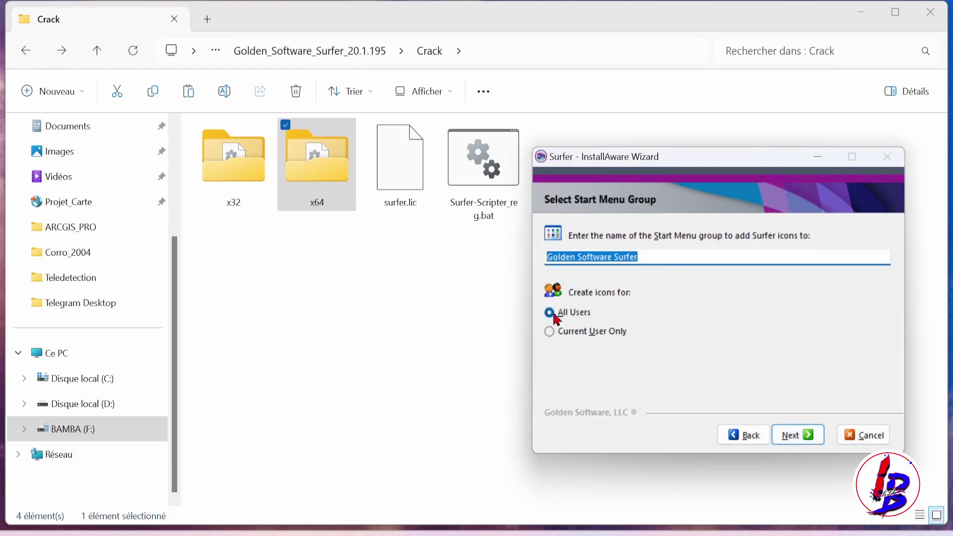
pyautogui.click(809, 435)
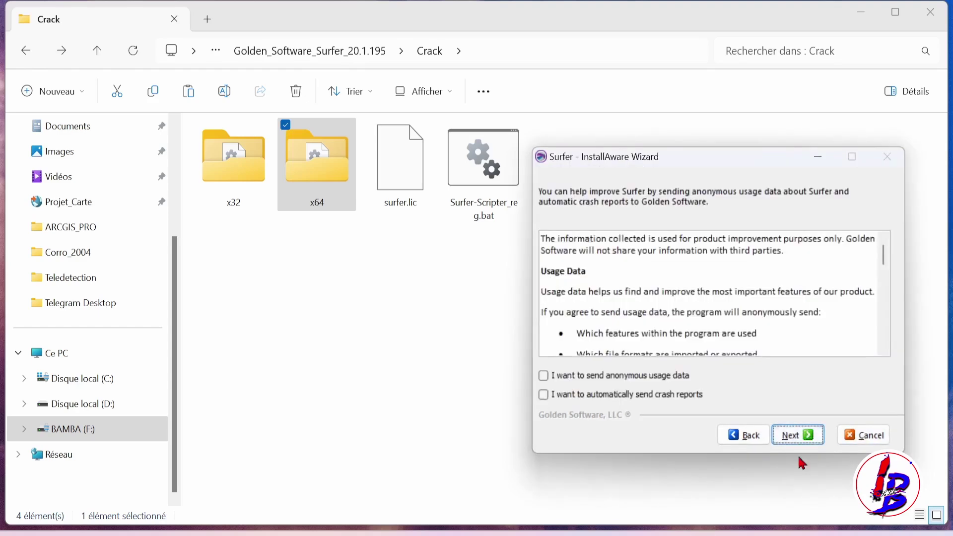
pyautogui.moveTo(668, 162); pyautogui.dragTo(505, 144)
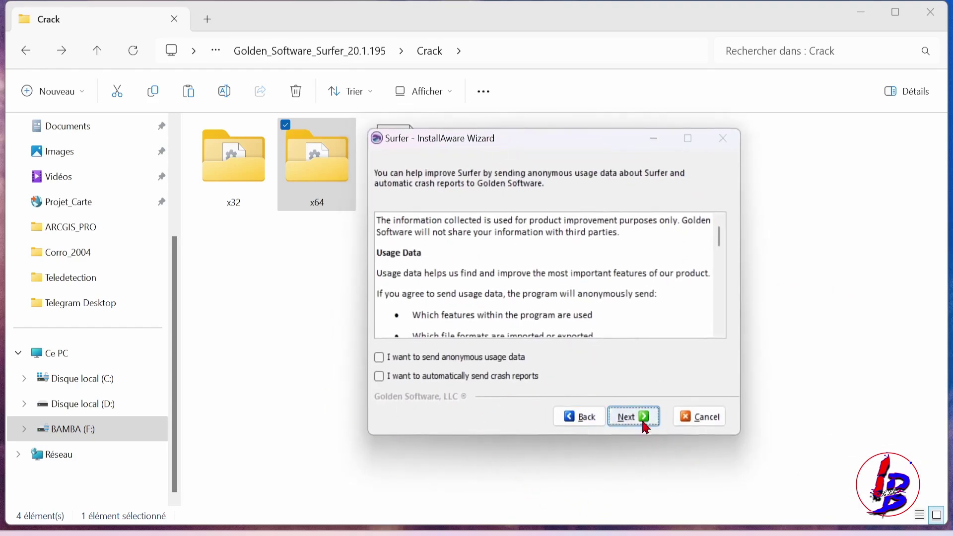
pyautogui.click(627, 416)
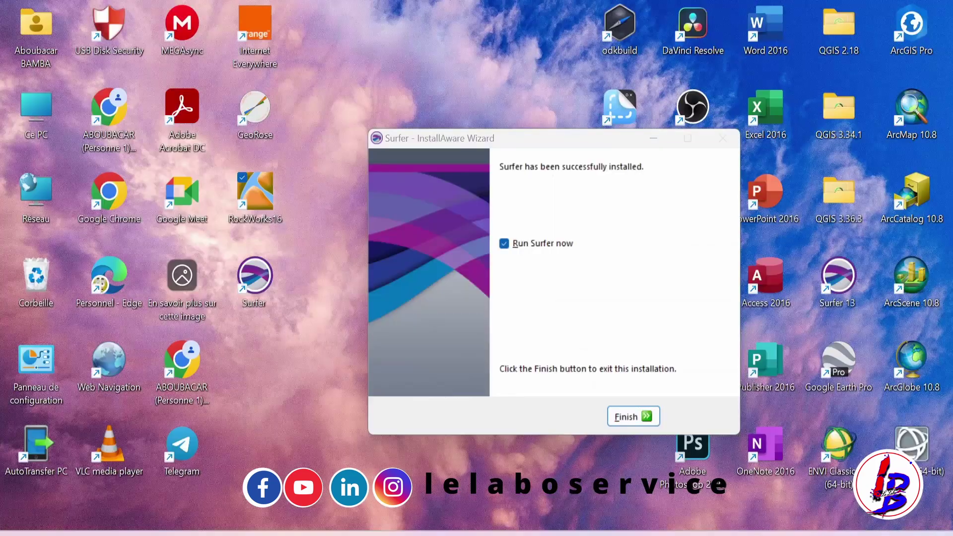
# Finish the Surfer setup wizard with the Run Surfer now option turned off
pyautogui.click(558, 144)
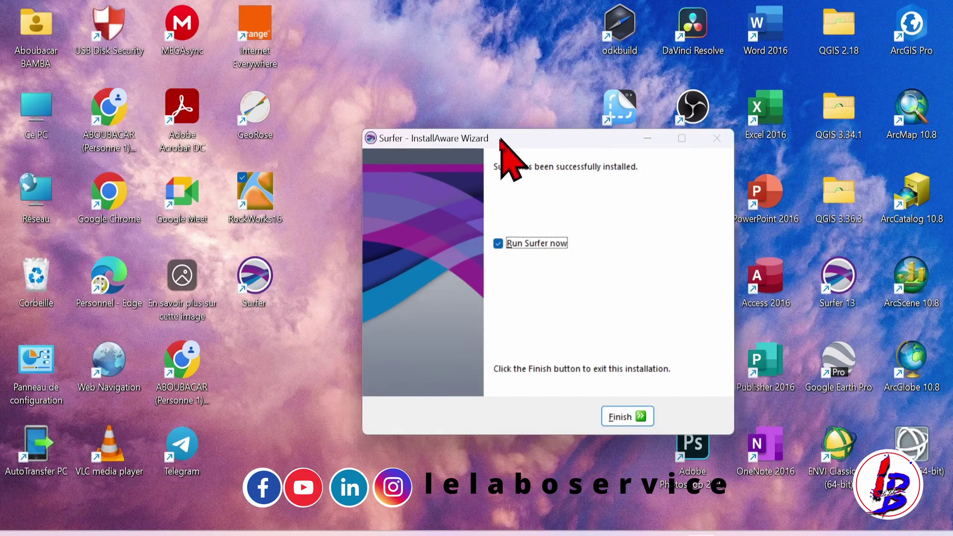
pyautogui.moveTo(509, 144); pyautogui.dragTo(446, 126)
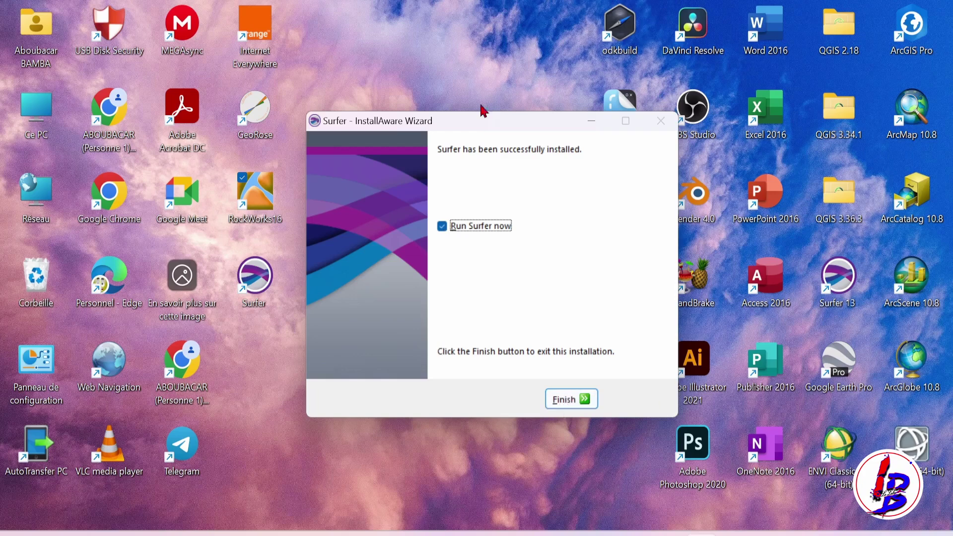
pyautogui.click(442, 227)
pyautogui.click(565, 400)
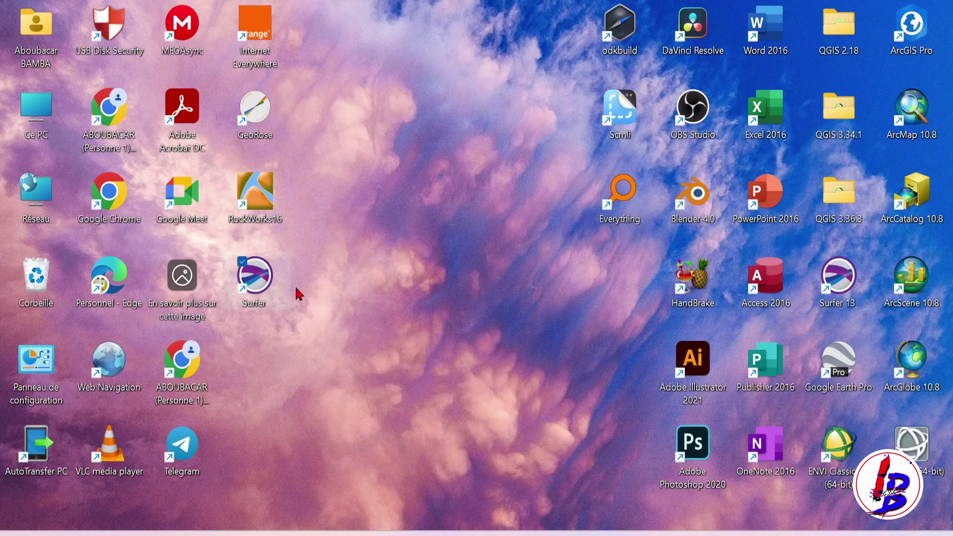
# Open the file location of the desktop Surfer shortcut from its properties and show the folder's files as large icons
pyautogui.click(258, 298)
pyautogui.rightClick(255, 289)
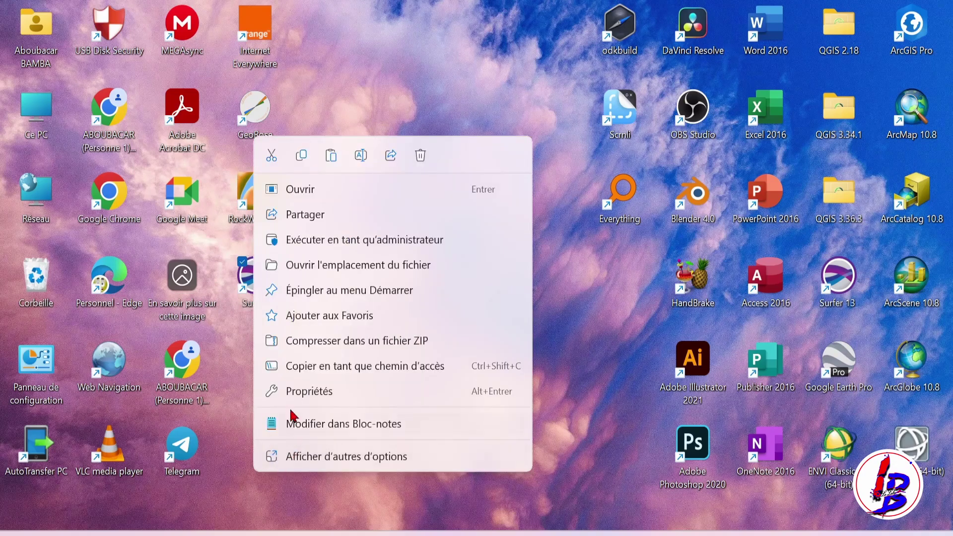
pyautogui.click(297, 392)
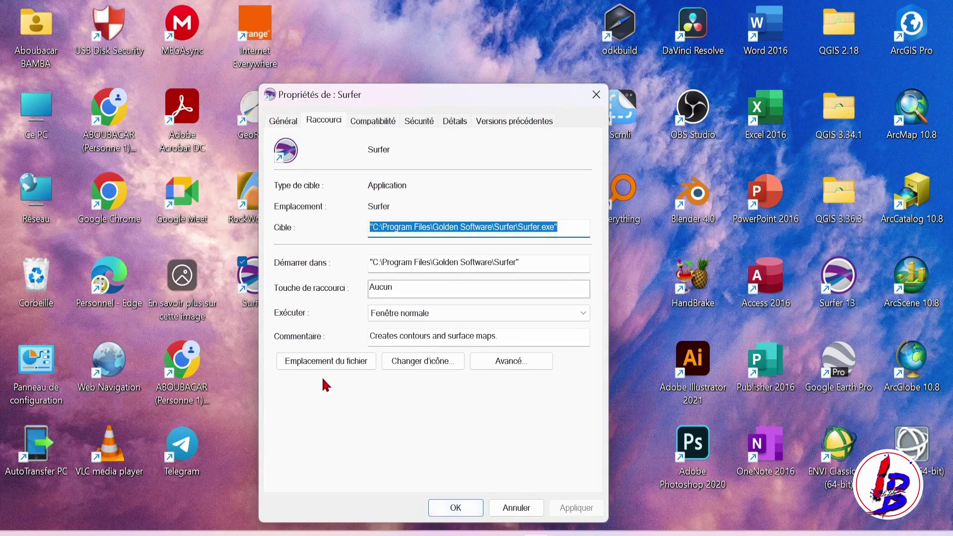
pyautogui.click(354, 368)
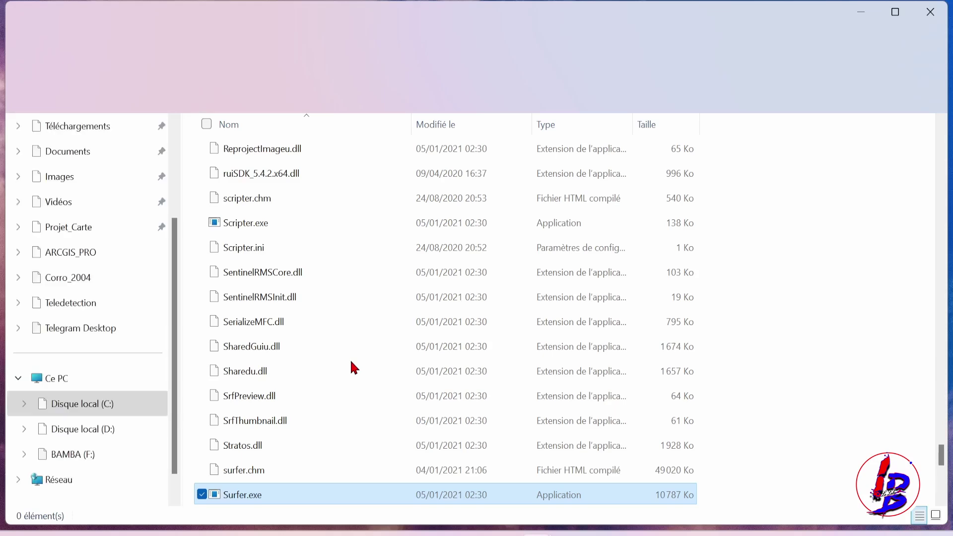
pyautogui.click(936, 516)
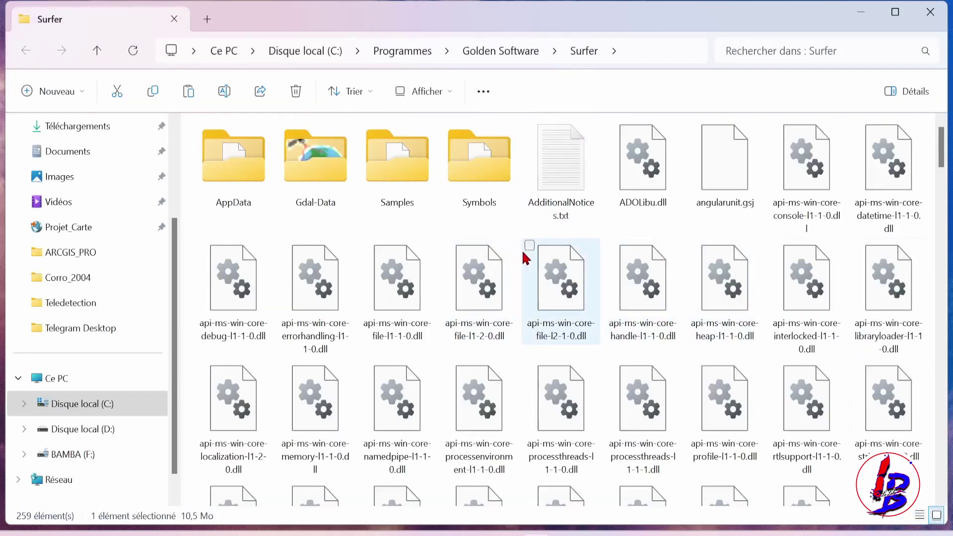
pyautogui.scroll(-4, 525, 256)
pyautogui.scroll(4, 526, 255)
# Switch to the Crack folder's window and copy LicensingUI.dll from its x64 subfolder
pyautogui.moveTo(511, 533)
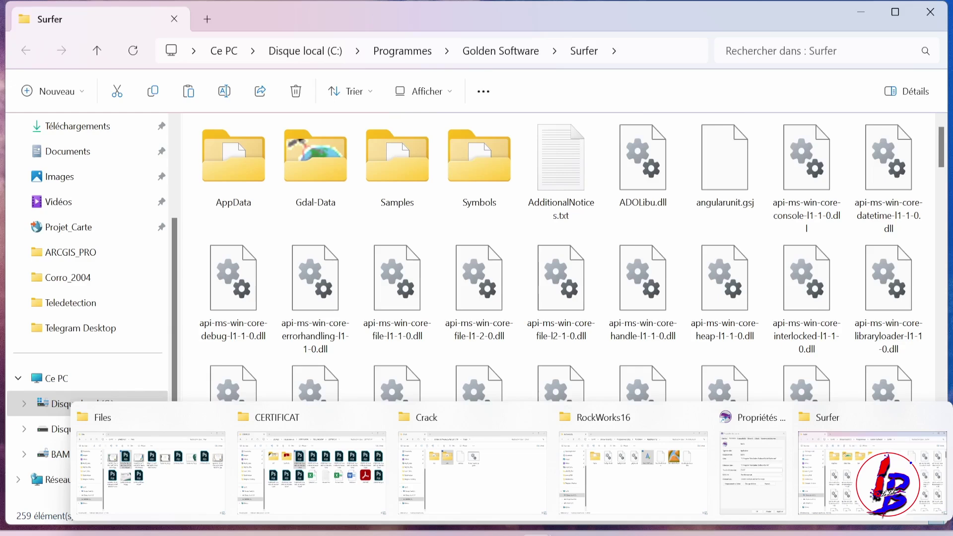
pyautogui.click(471, 472)
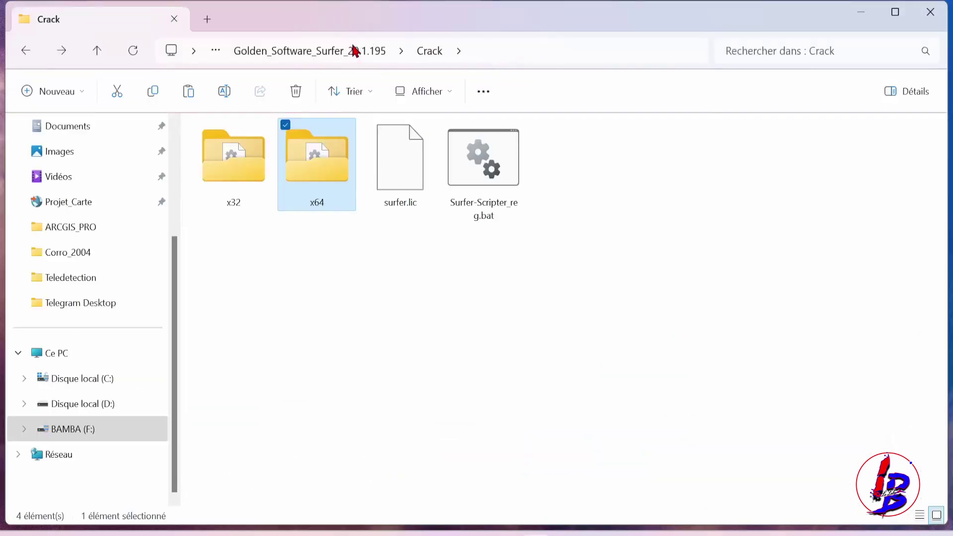
pyautogui.click(356, 50)
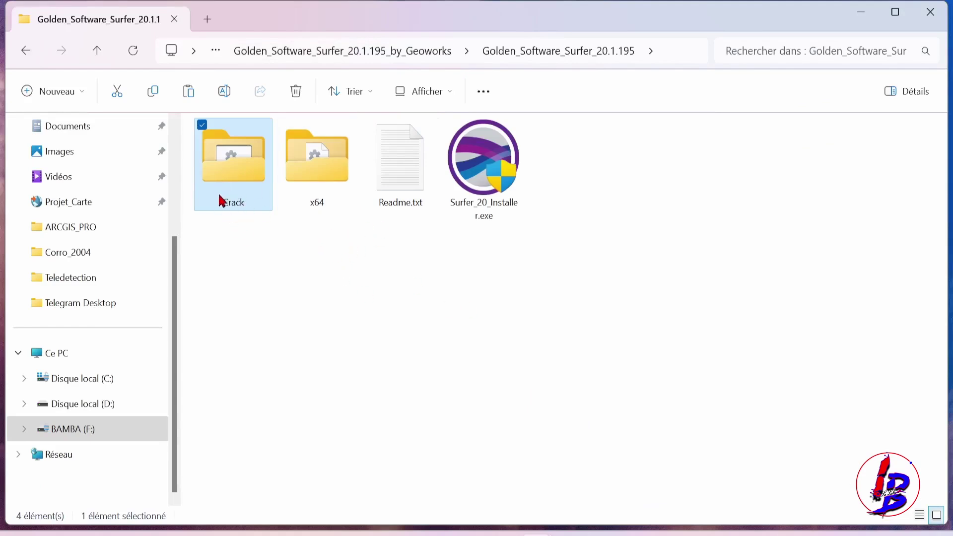
pyautogui.doubleClick(238, 177)
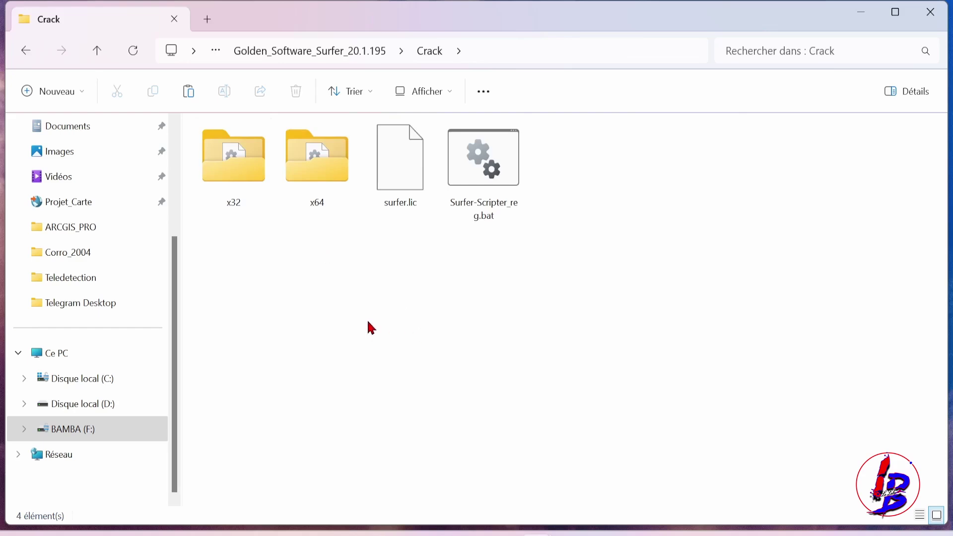
pyautogui.doubleClick(311, 177)
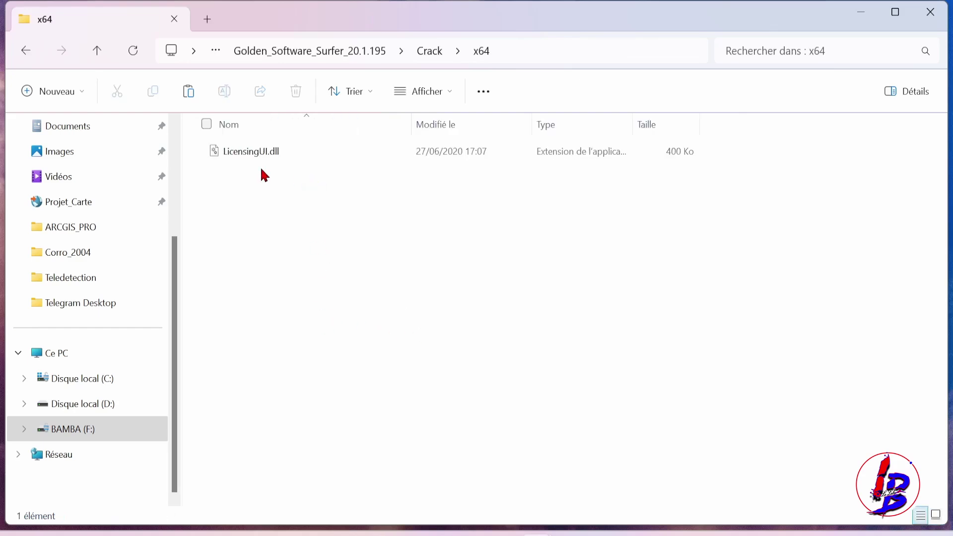
pyautogui.click(257, 154)
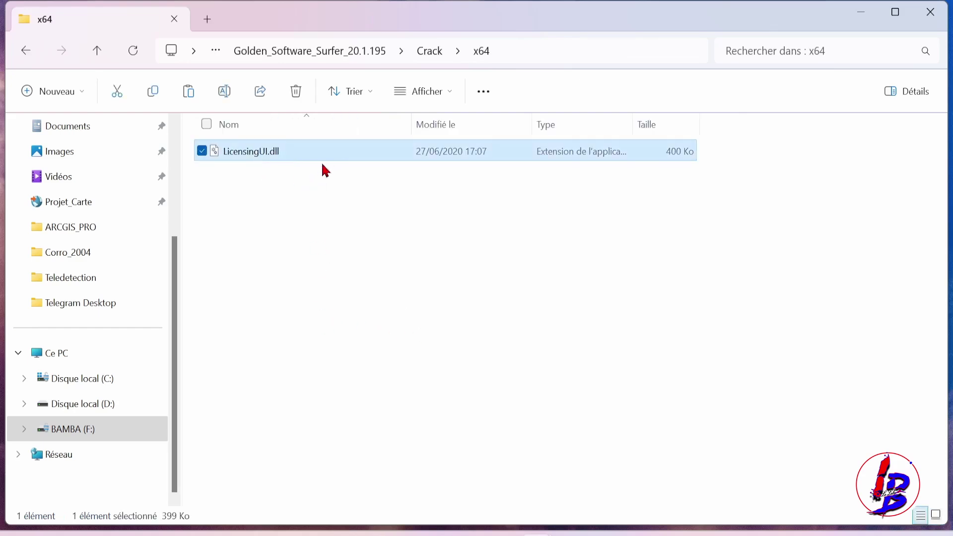
pyautogui.rightClick(291, 162)
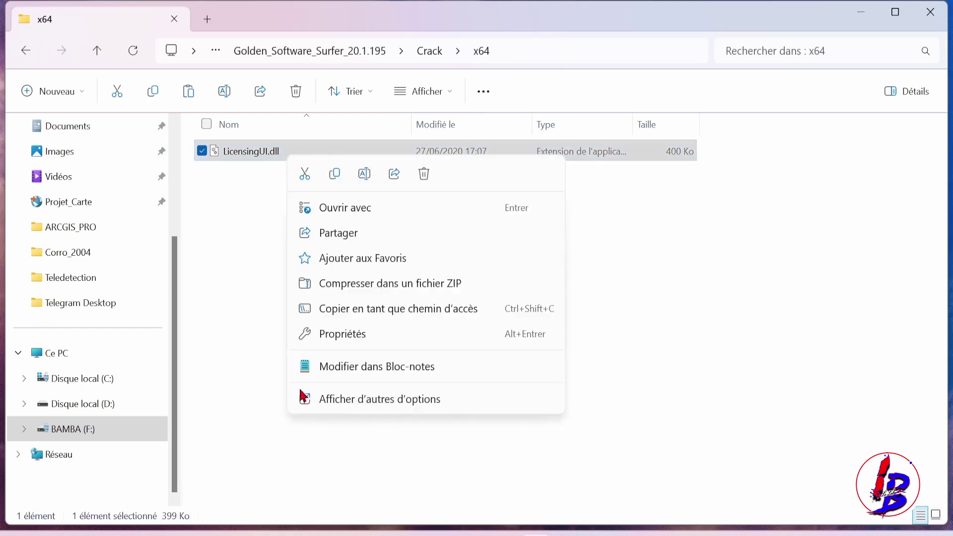
pyautogui.click(335, 174)
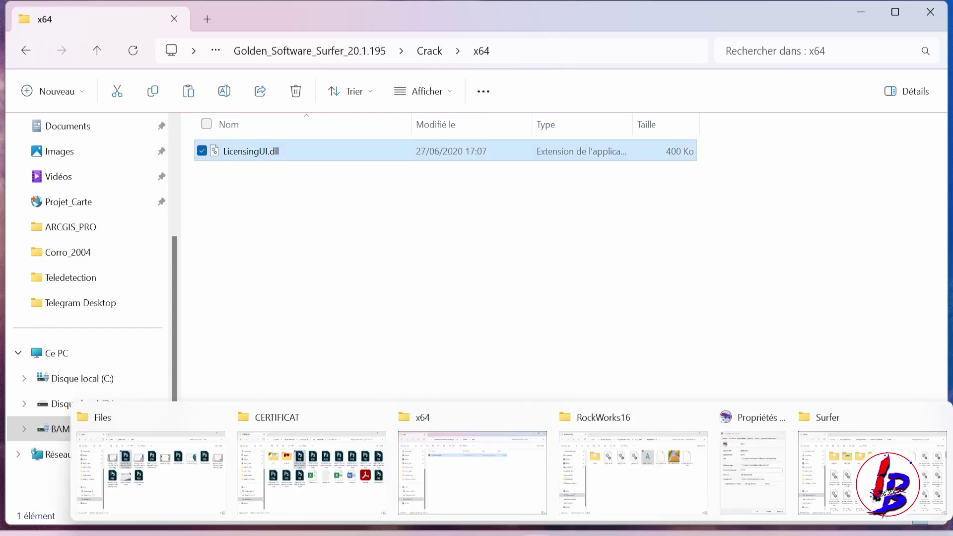
# Paste LicensingUI.dll into the Golden Software Surfer installation folder, replacing the existing file
pyautogui.click(819, 469)
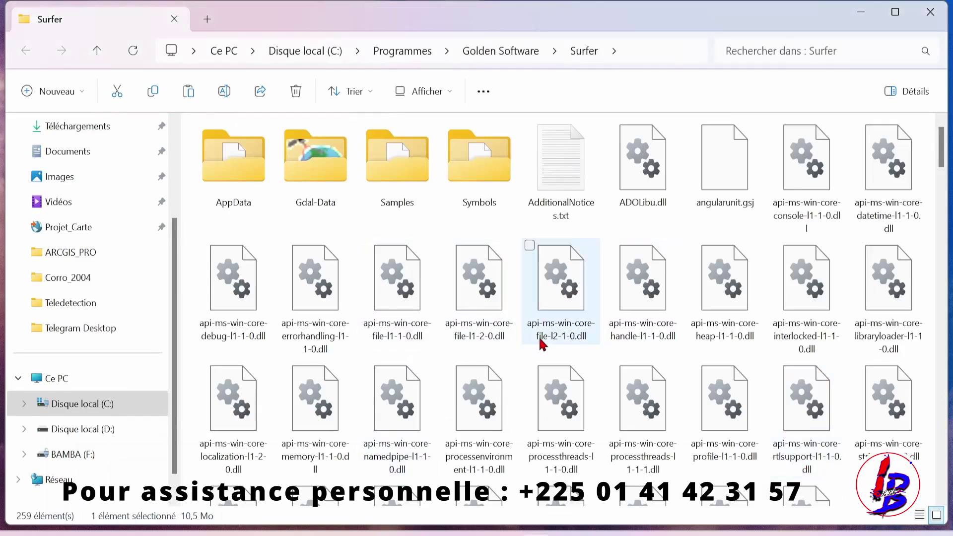
pyautogui.click(186, 97)
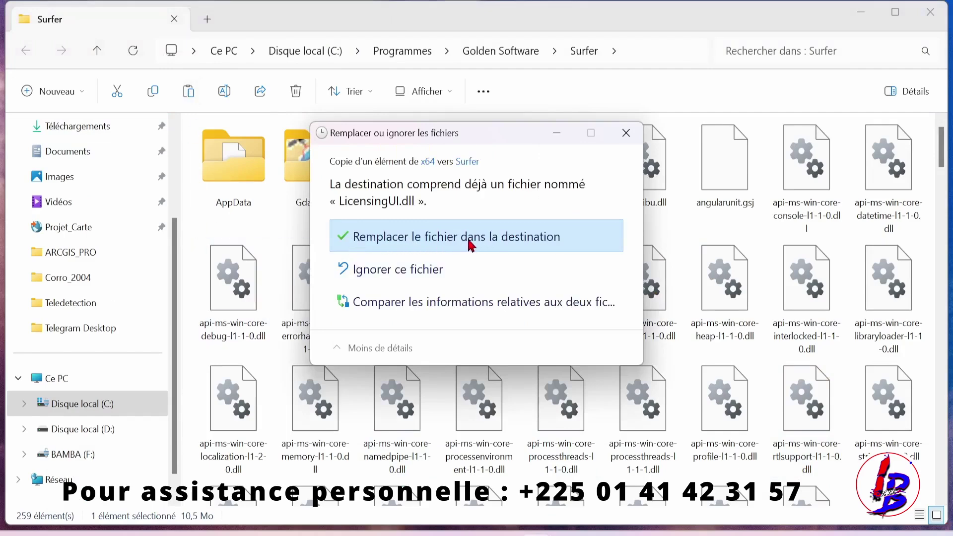
pyautogui.click(532, 243)
pyautogui.click(432, 234)
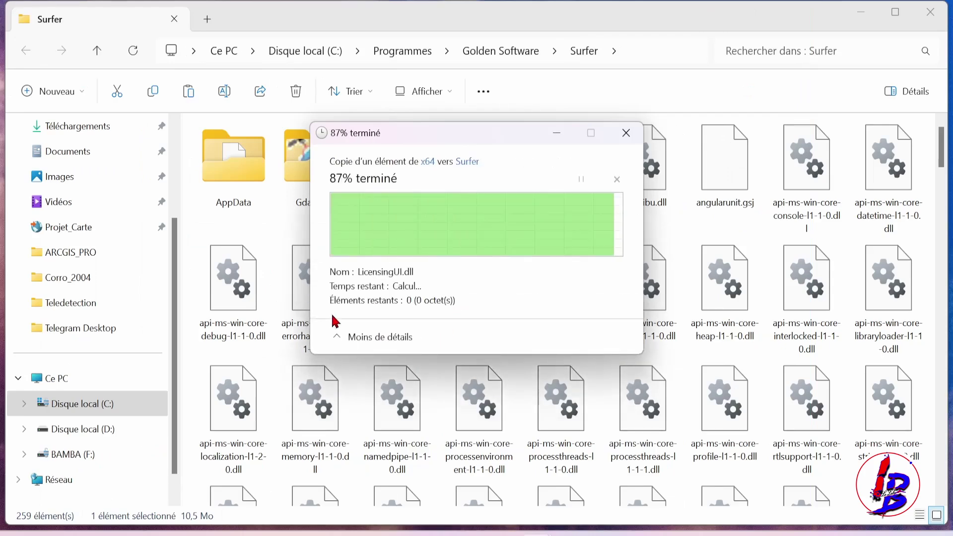
# Switch to the x64 folder's window, go back to its parent Crack folder and copy surfer.lic and Surfer-Scripter_reg.bat
pyautogui.moveTo(516, 534)
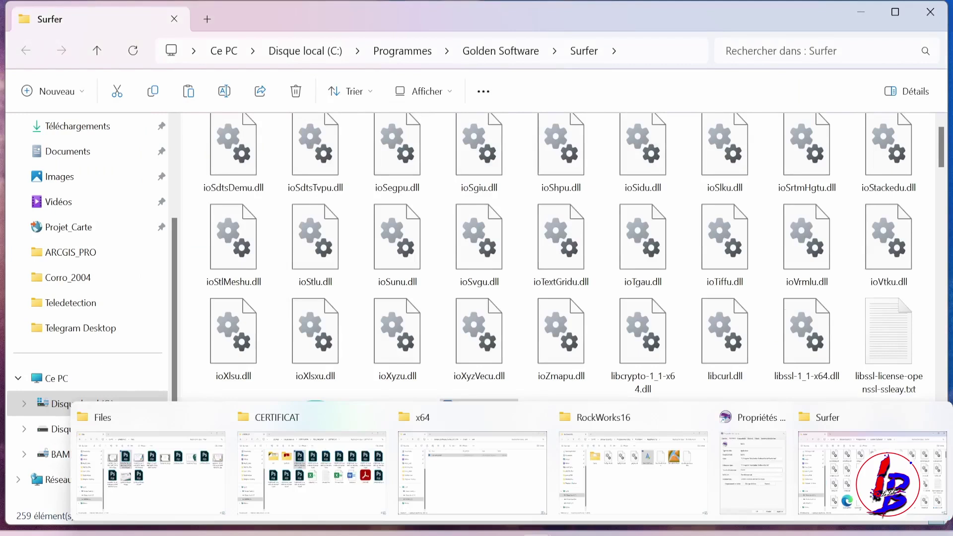
pyautogui.click(489, 496)
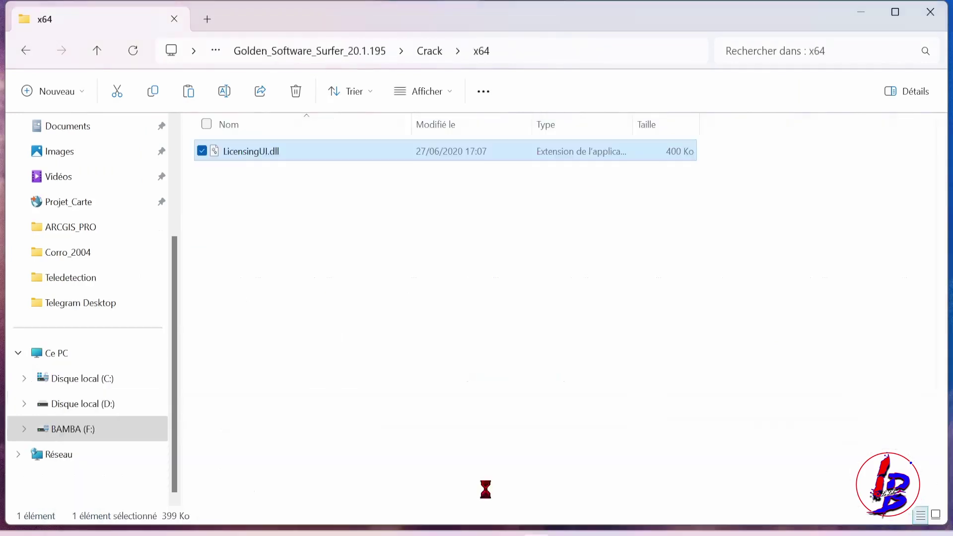
pyautogui.click(368, 53)
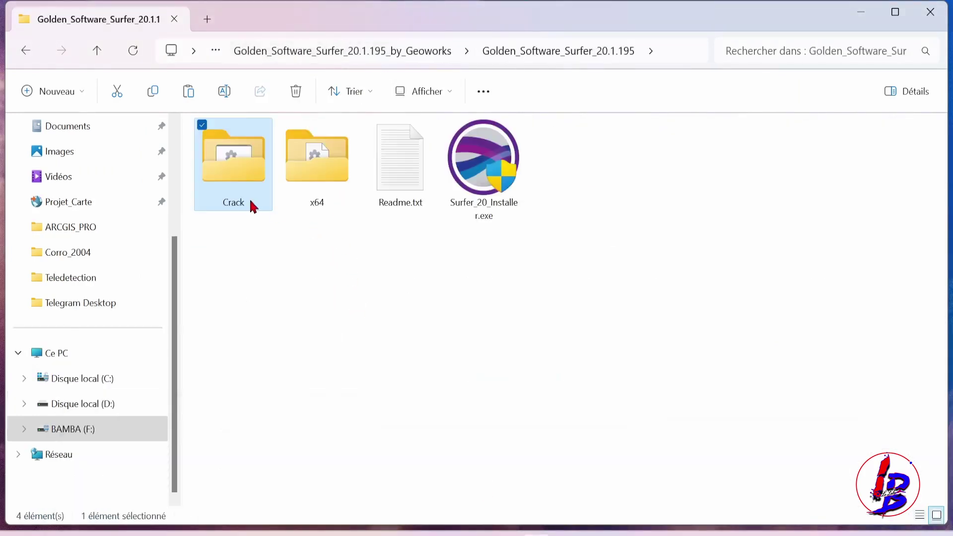
pyautogui.doubleClick(248, 177)
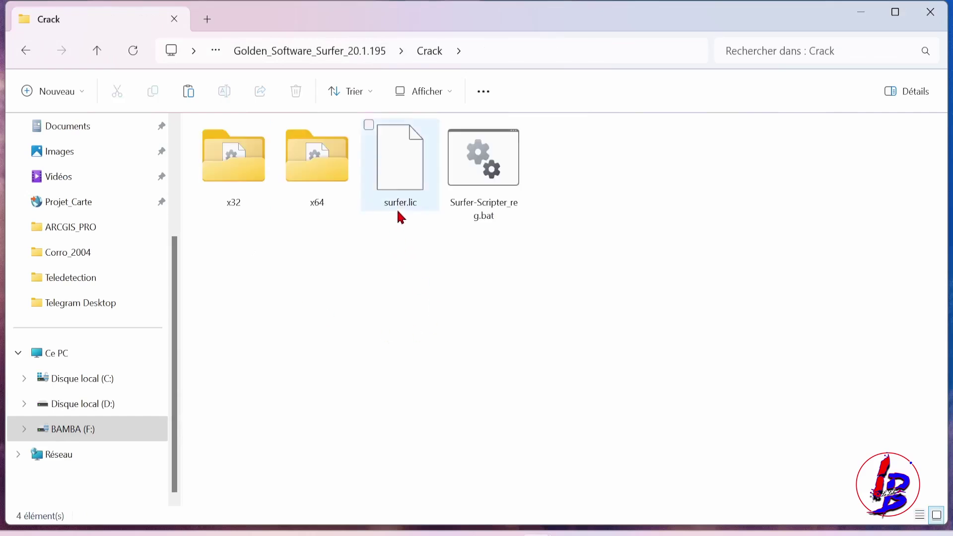
pyautogui.moveTo(564, 255); pyautogui.dragTo(397, 201)
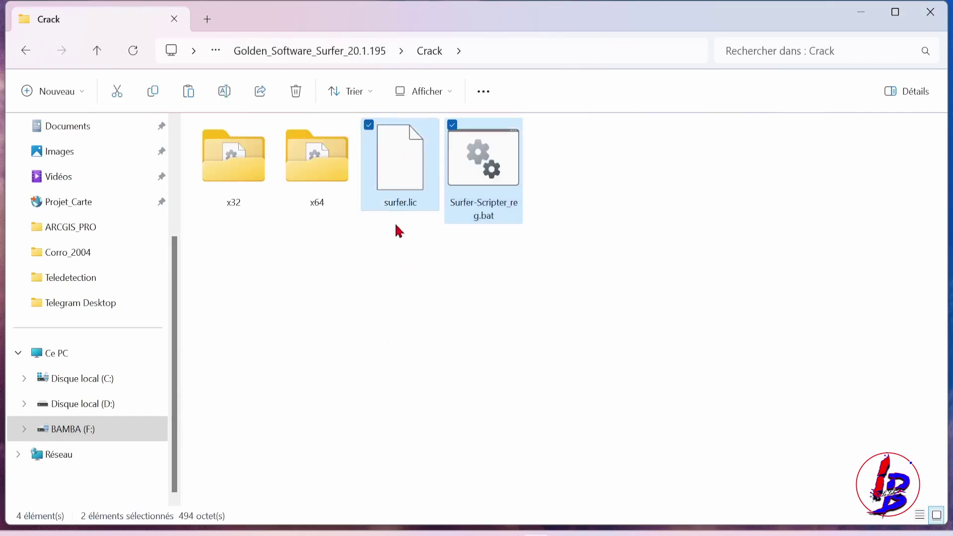
pyautogui.rightClick(406, 147)
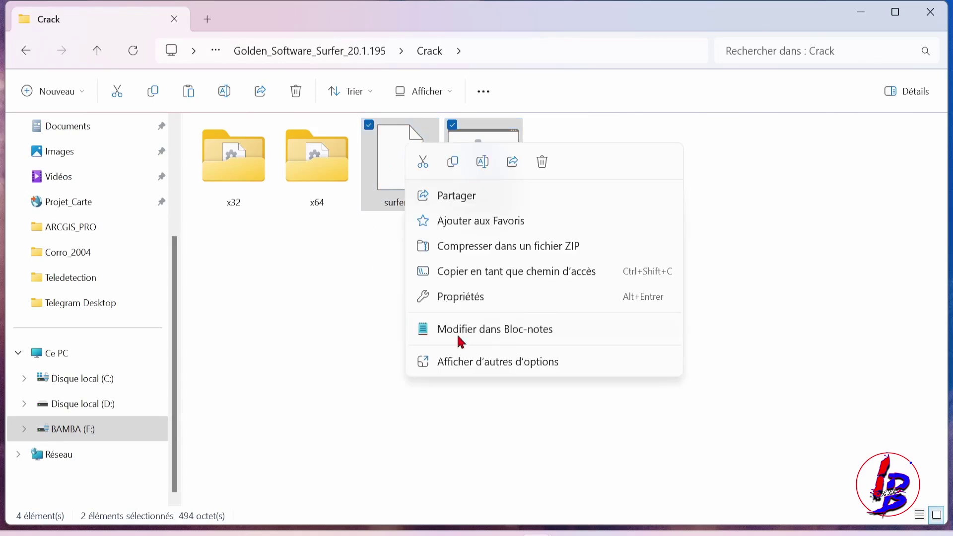
pyautogui.click(453, 163)
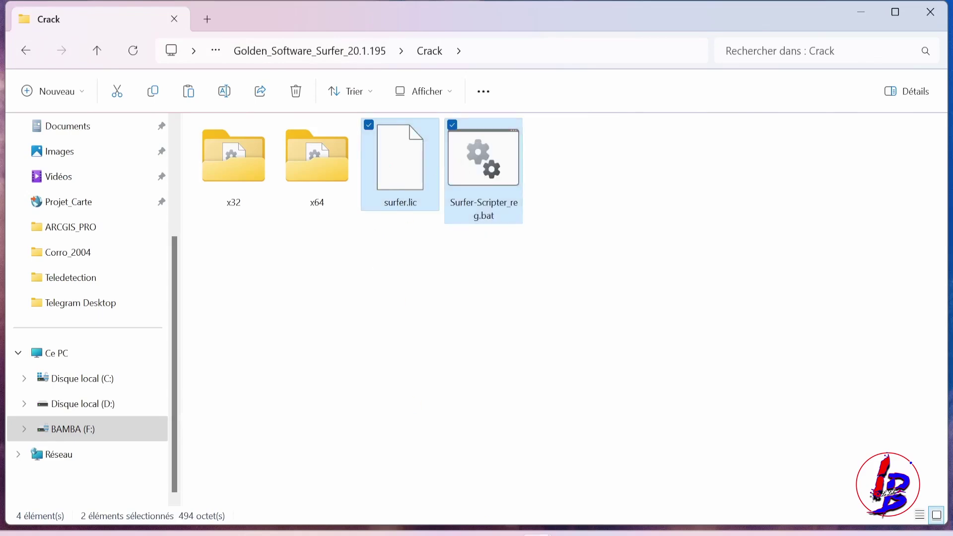
# Paste the two copied files into the Surfer installation folder, granting administrator permission for all items and replacing the existing files
pyautogui.moveTo(697, 513)
pyautogui.click(844, 469)
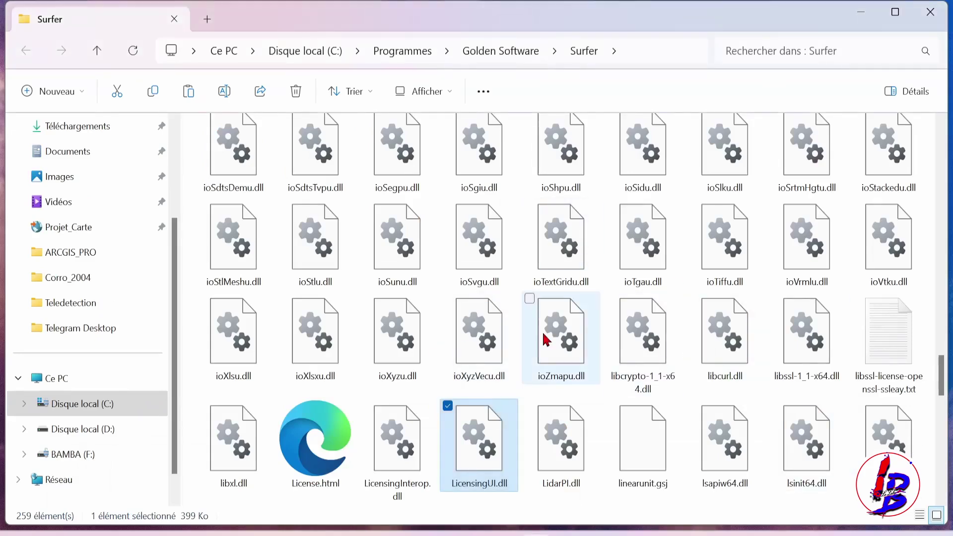
pyautogui.click(189, 99)
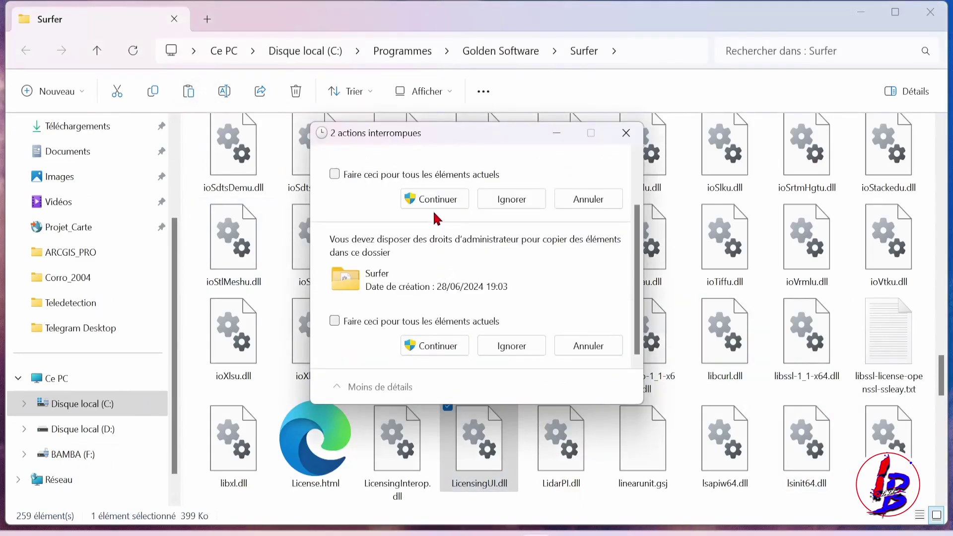
pyautogui.click(435, 270)
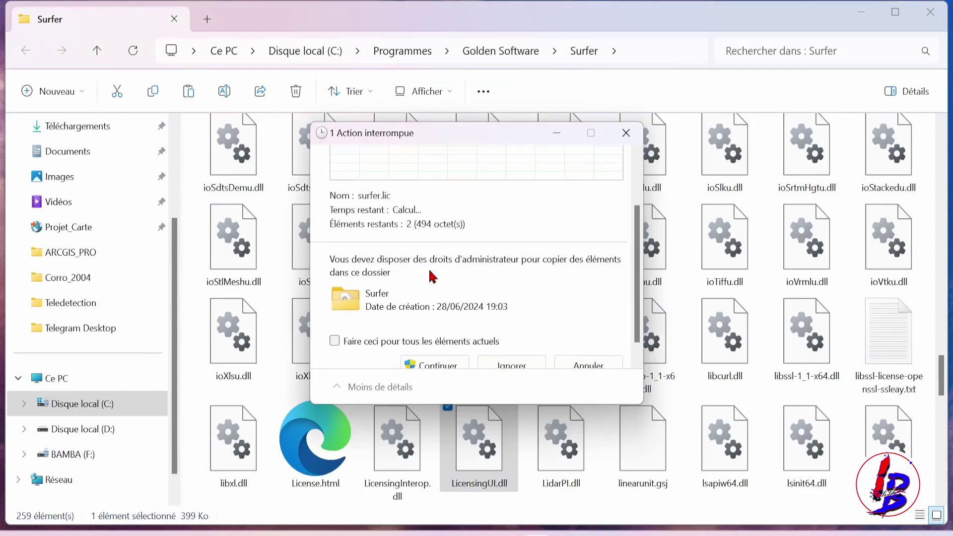
pyautogui.click(435, 357)
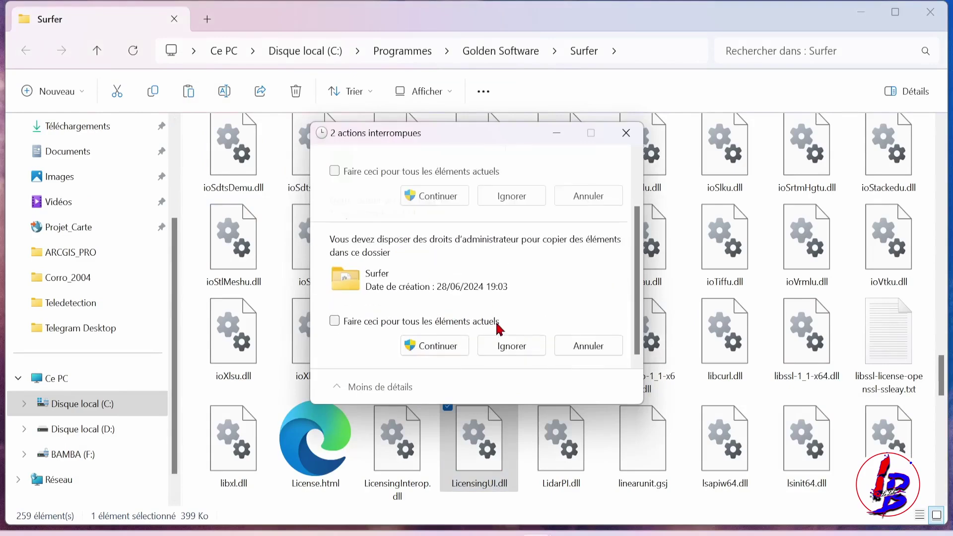
pyautogui.click(335, 174)
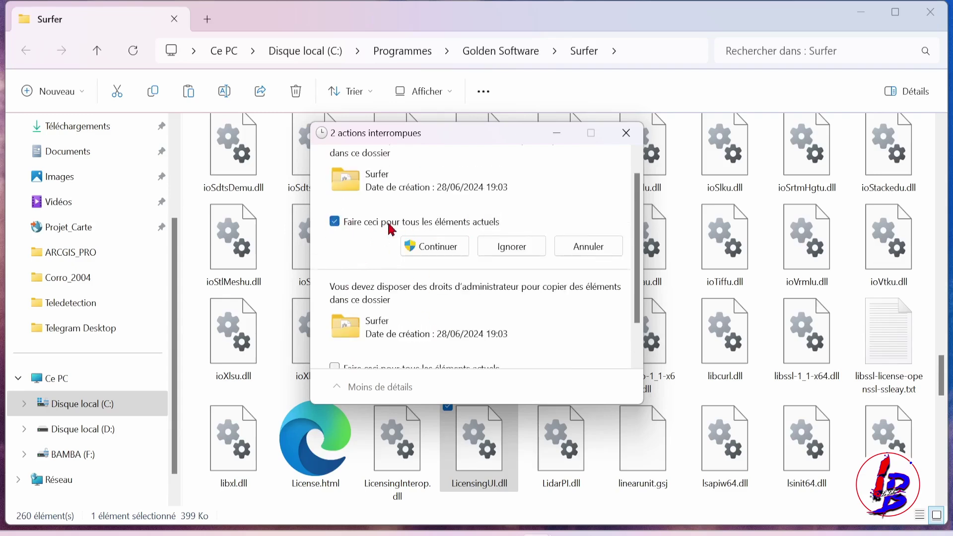
pyautogui.click(426, 251)
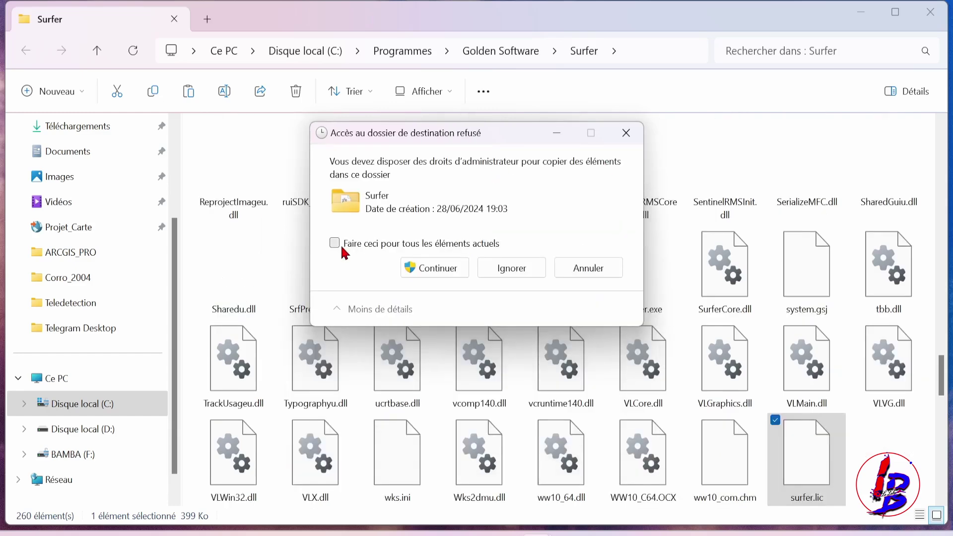
pyautogui.click(335, 243)
pyautogui.click(440, 269)
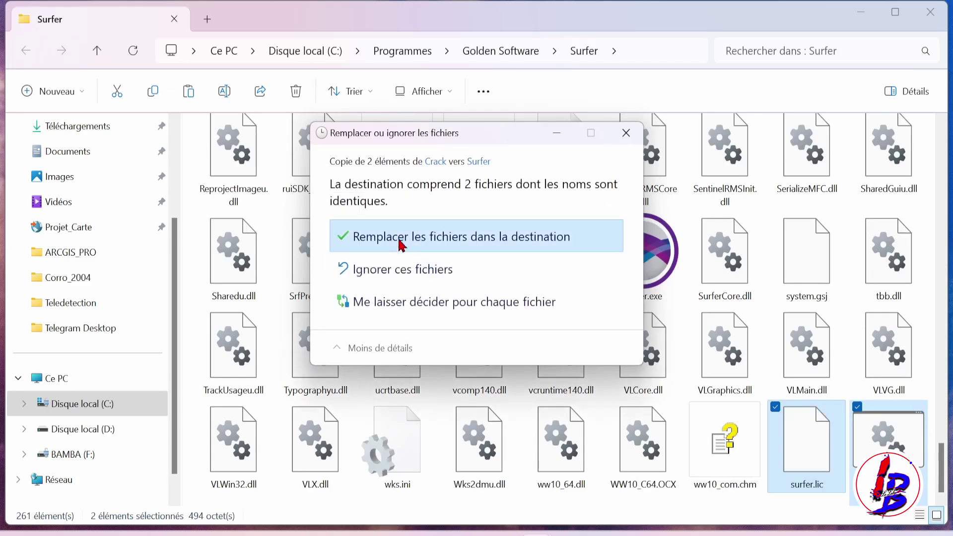
pyautogui.click(400, 240)
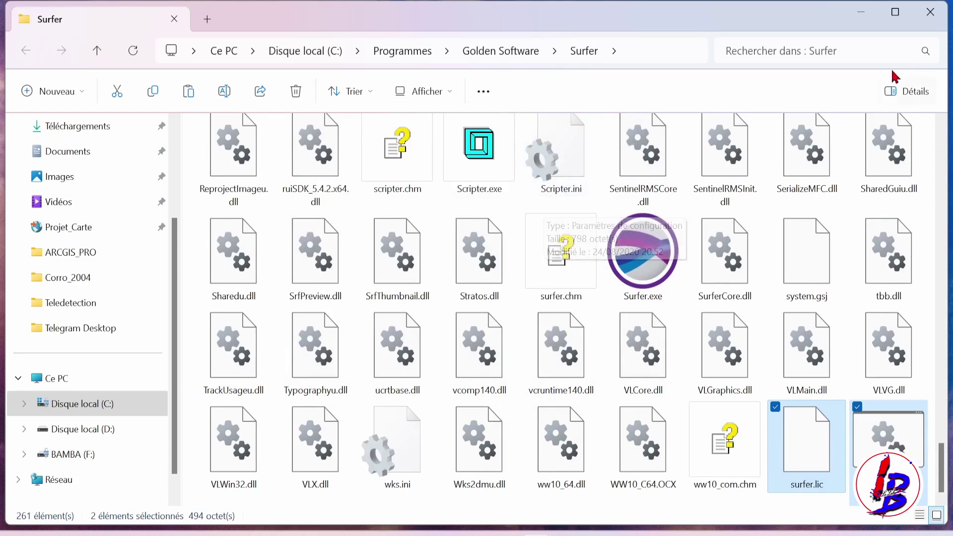
# Clear the desktop by minimizing the folder windows and closing the Surfer shortcut's properties, and select the Surfer shortcut
pyautogui.click(863, 13)
pyautogui.click(866, 15)
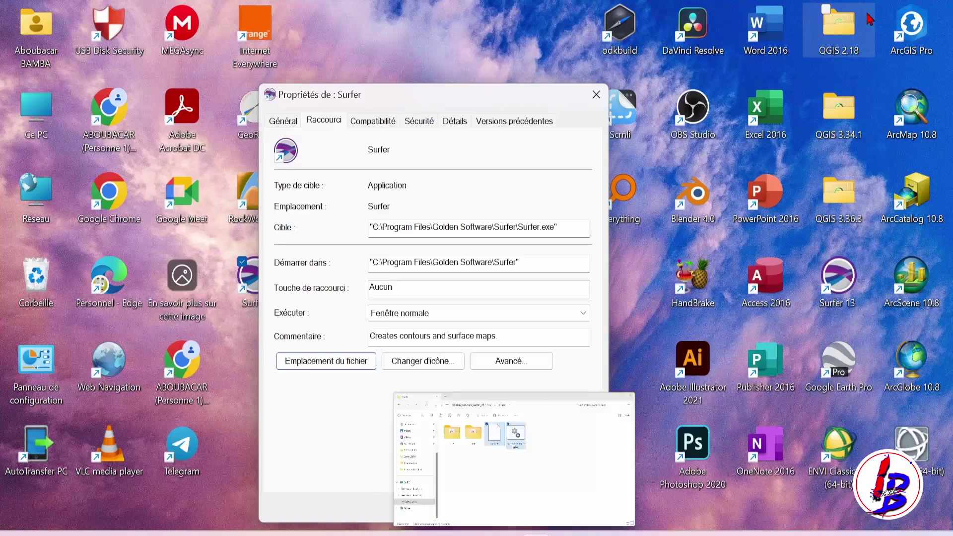
pyautogui.click(596, 93)
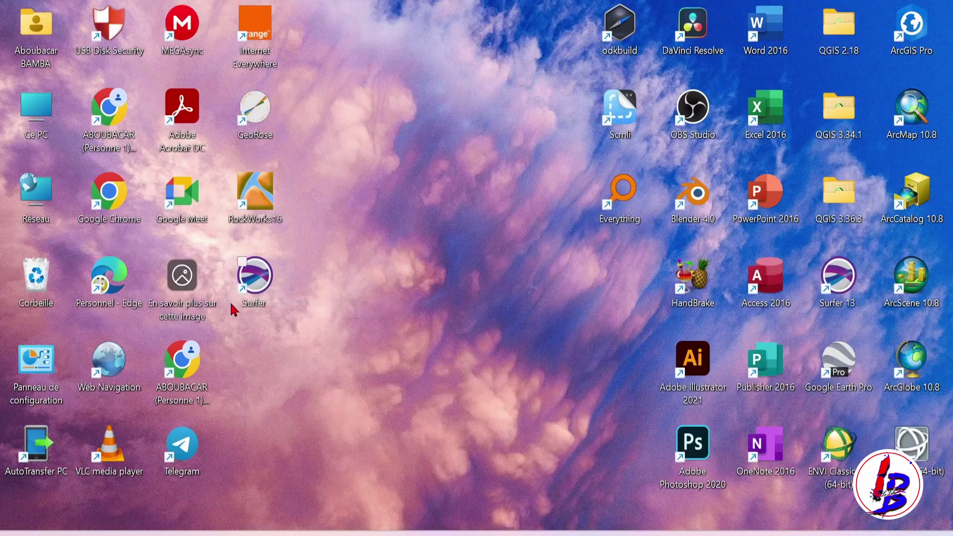
pyautogui.click(264, 285)
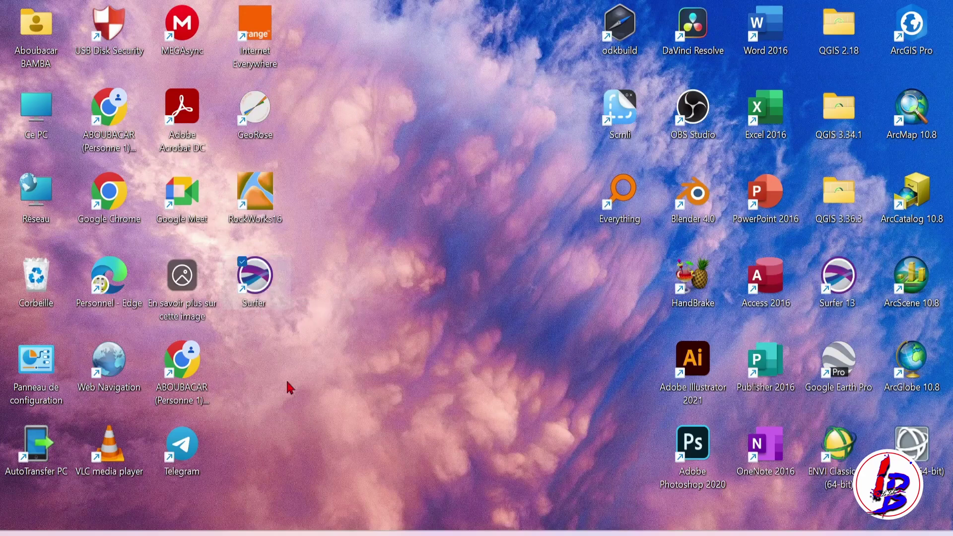